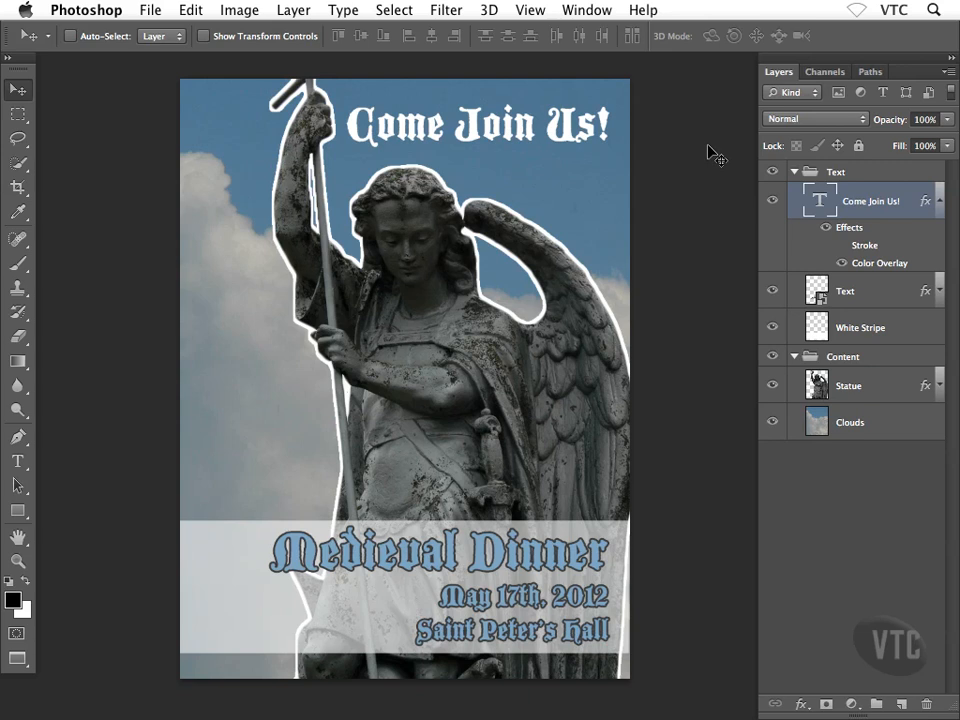
Step: Open Paragraph Text.txt from the desktop's Project Files folder and copy its three lines of text
{"action": "left_click", "coordinate": [86, 10]}
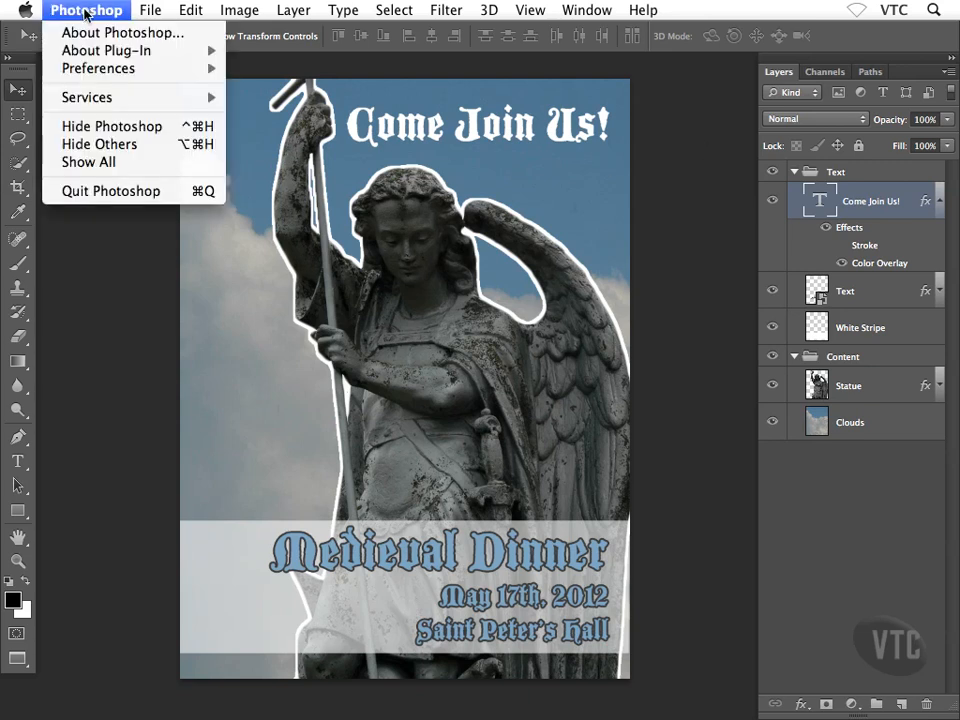
{"action": "left_click", "coordinate": [88, 126]}
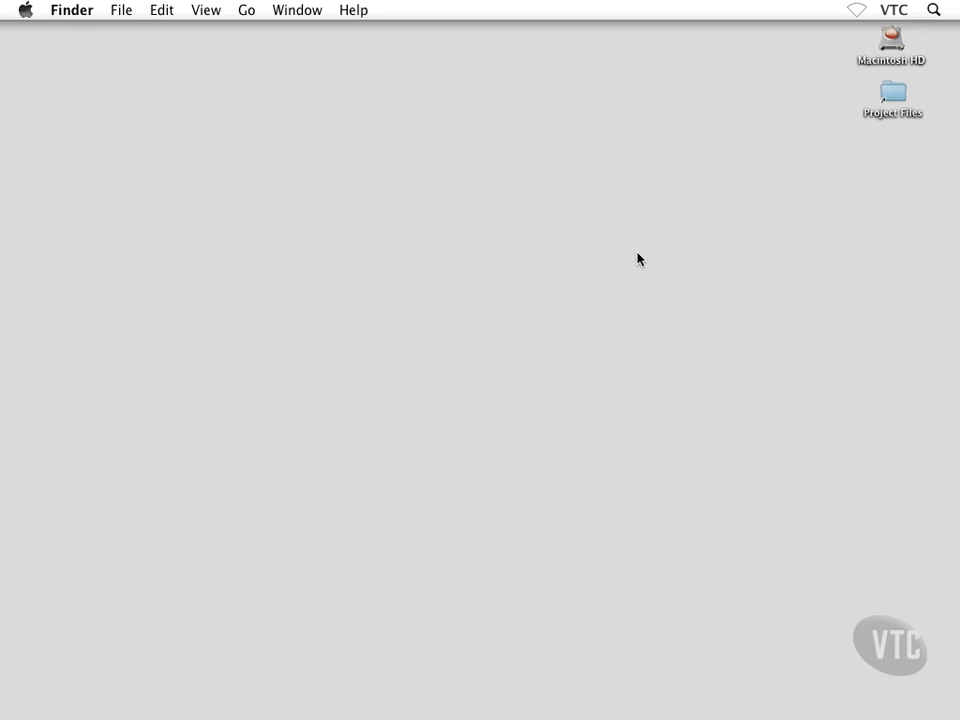
{"action": "double_click", "coordinate": [896, 100]}
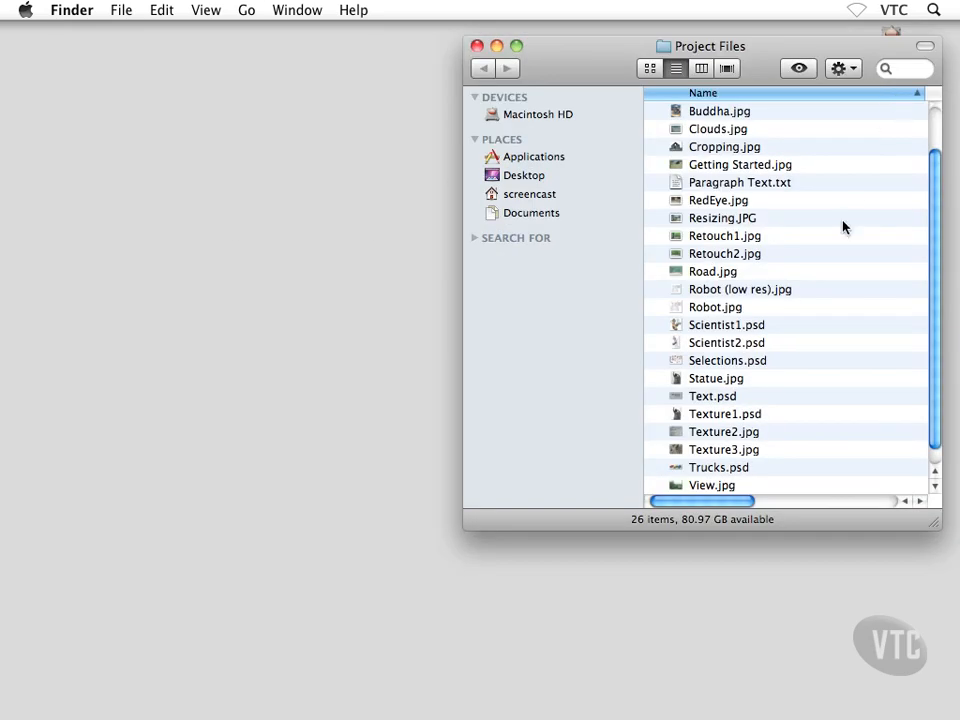
{"action": "left_click", "coordinate": [755, 183]}
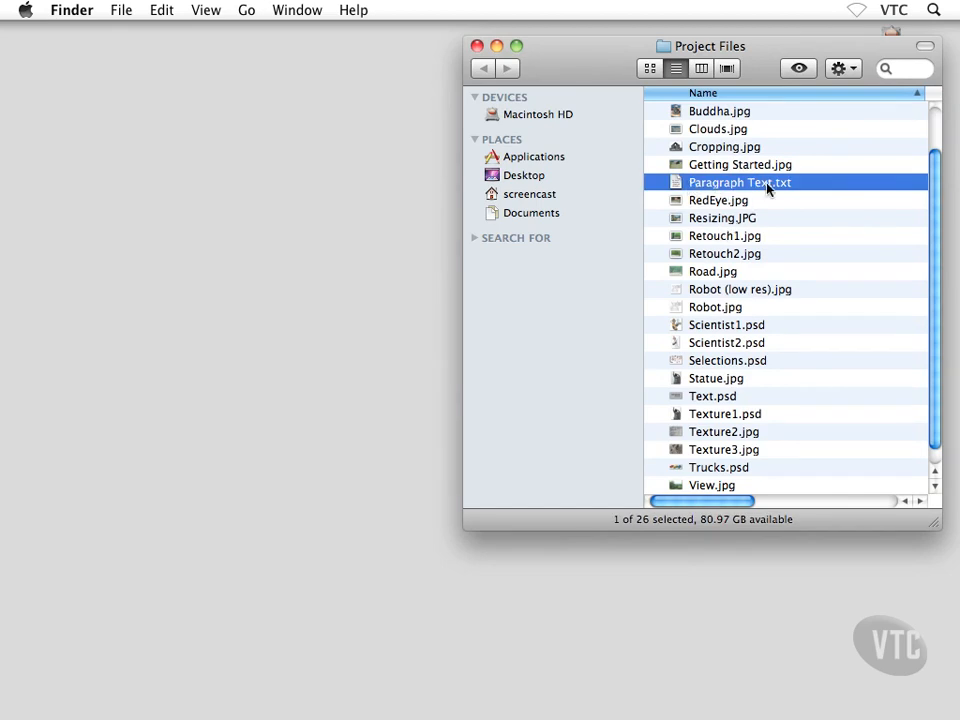
{"action": "double_click", "coordinate": [675, 189]}
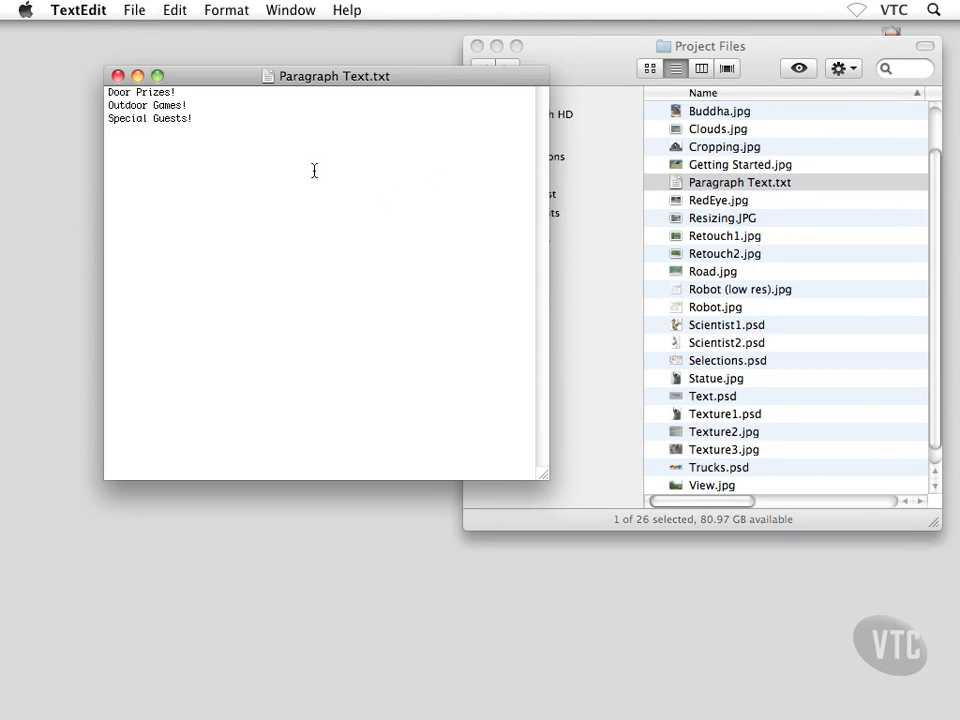
{"action": "left_click_drag", "start_coordinate": [198, 120], "coordinate": [99, 92]}
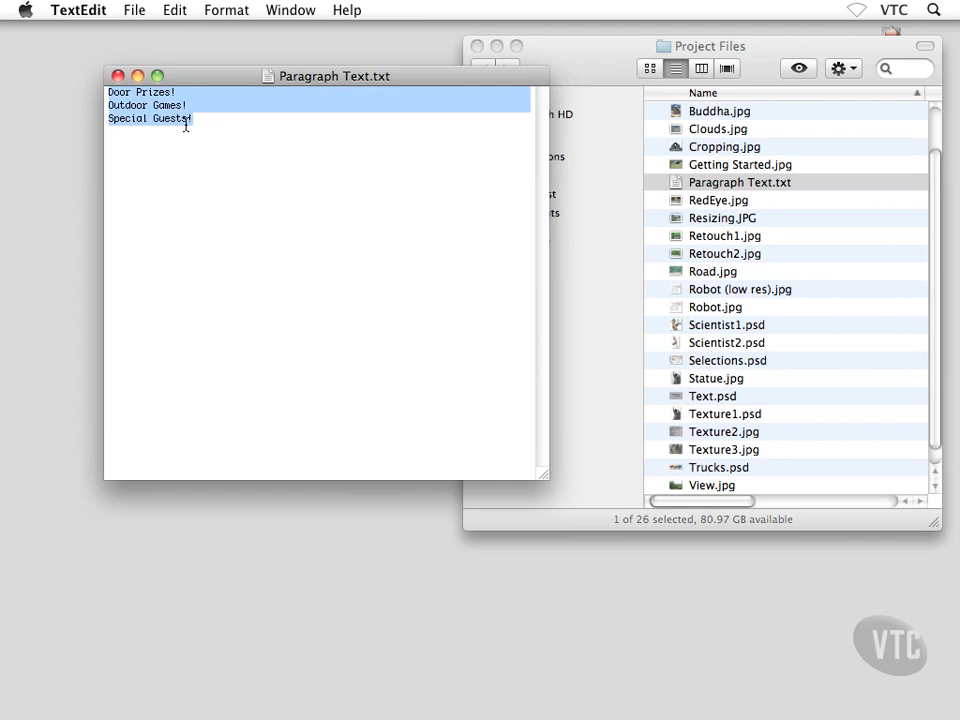
Step: Switch back to Photoshop, create a paragraph text box over the clouds beside the statue's waist, and paste the copied lines into it
{"action": "key", "text": "super+Tab"}
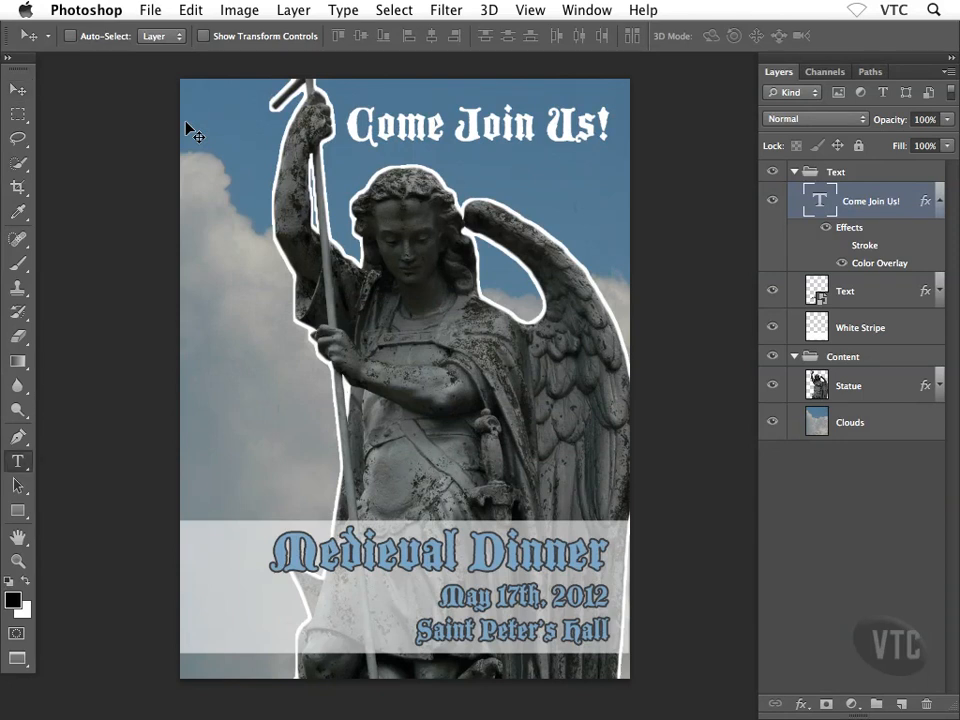
{"action": "key", "text": "t"}
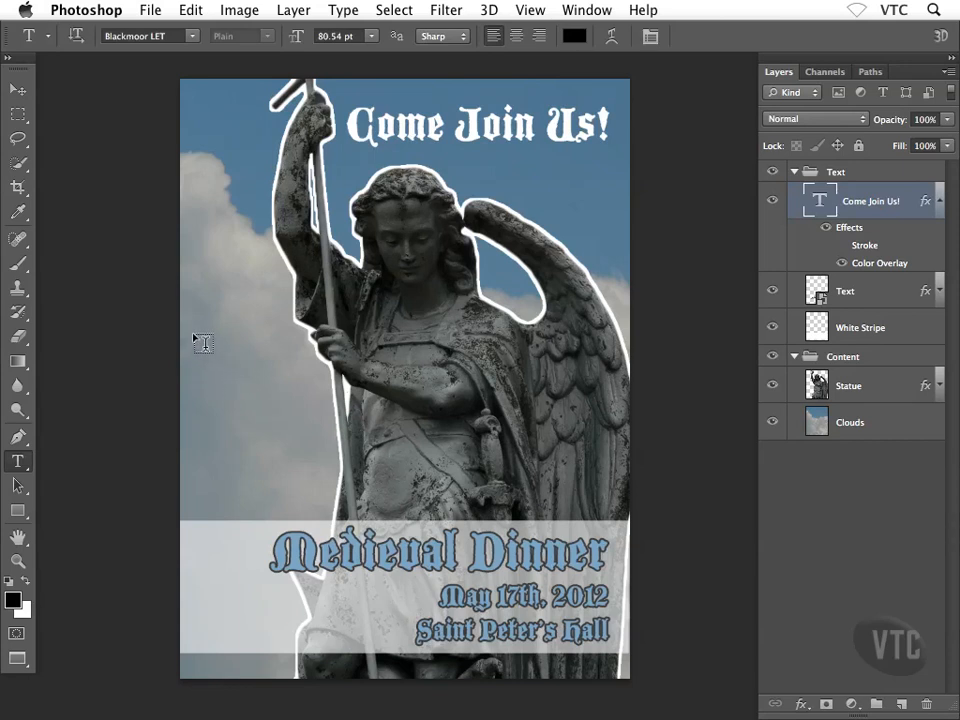
{"action": "left_click_drag", "start_coordinate": [193, 335], "coordinate": [318, 494]}
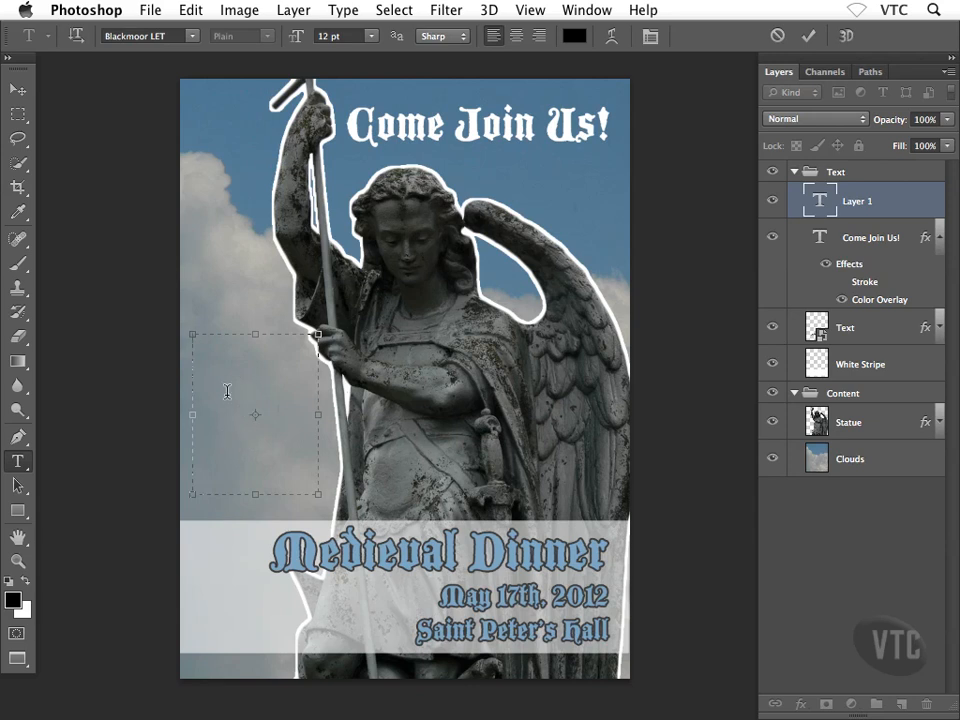
{"action": "type", "text": "Fine Drinks! Outdoor Games! Special Guests!"}
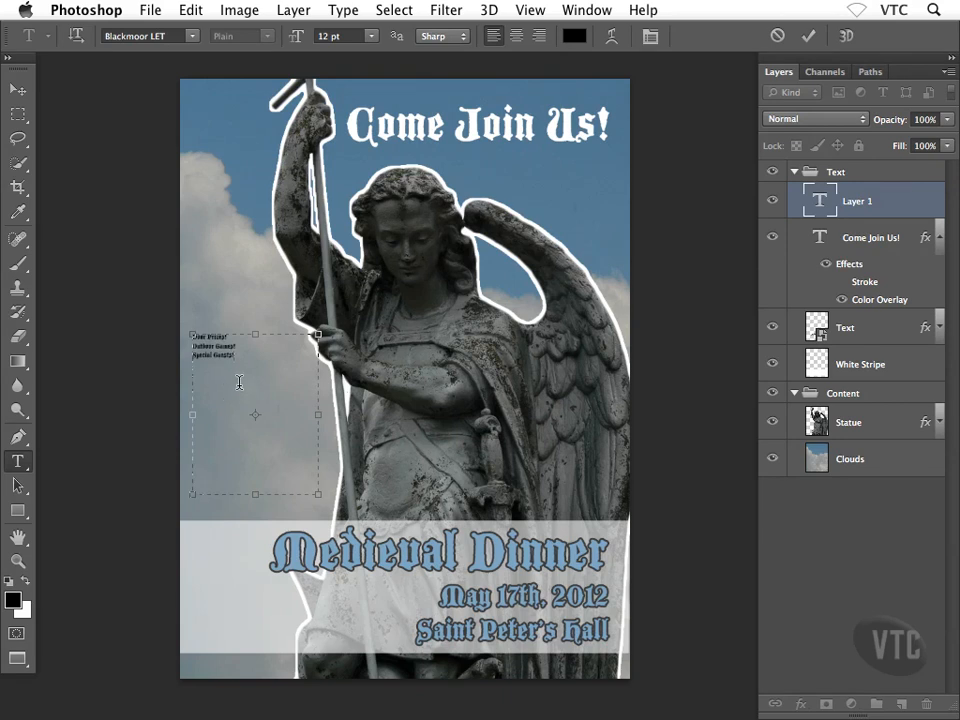
Step: Enlarge all three lines of the pasted text, trying 24 pt before settling on 36 pt
{"action": "left_click_drag", "start_coordinate": [236, 355], "coordinate": [212, 352]}
{"action": "key", "text": "super+a"}
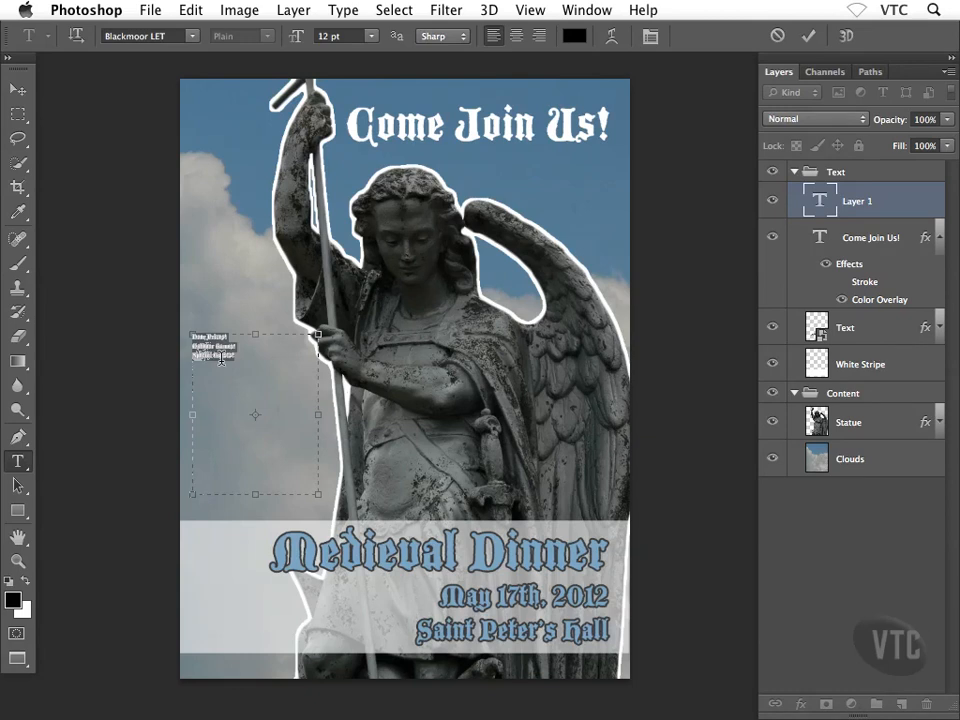
{"action": "left_click", "coordinate": [221, 359]}
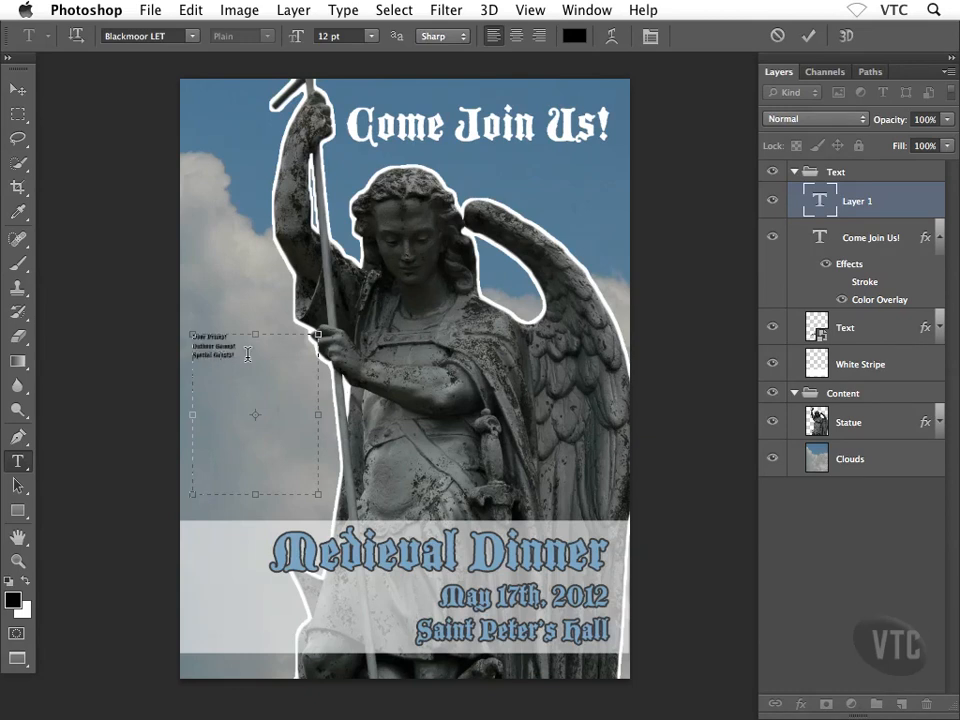
{"action": "left_click_drag", "start_coordinate": [221, 359], "coordinate": [163, 328]}
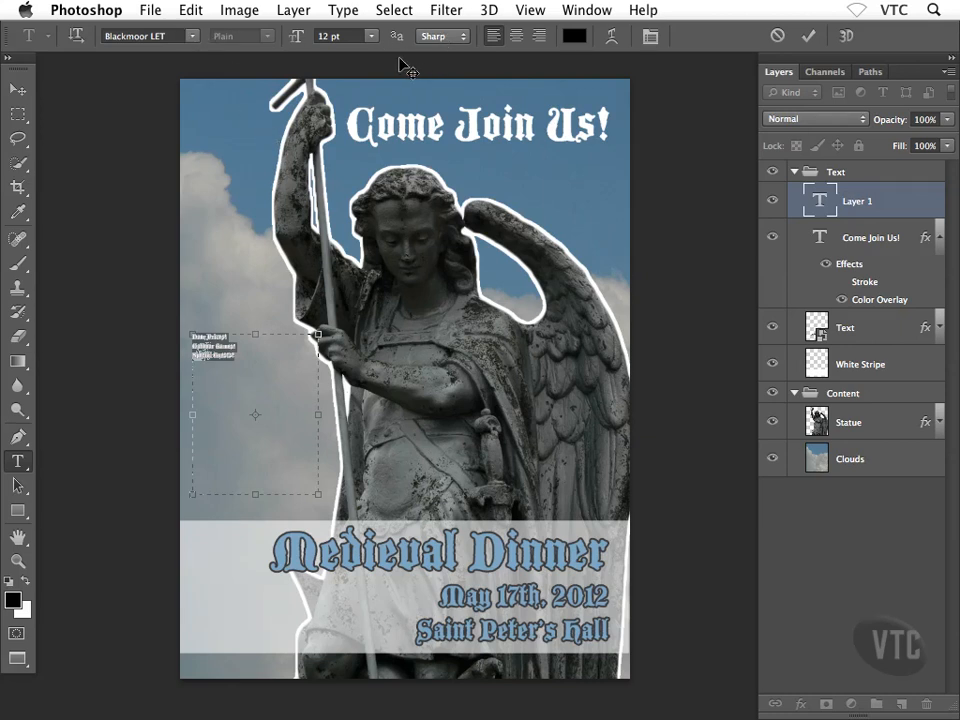
{"action": "left_click", "coordinate": [371, 37]}
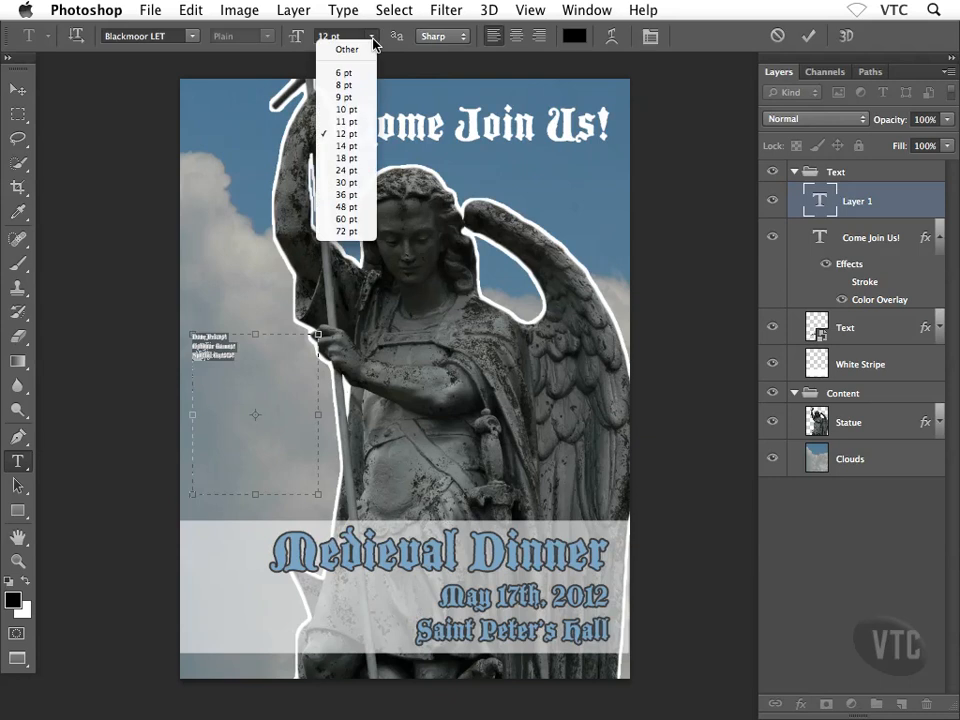
{"action": "left_click", "coordinate": [346, 170]}
{"action": "left_click", "coordinate": [371, 36]}
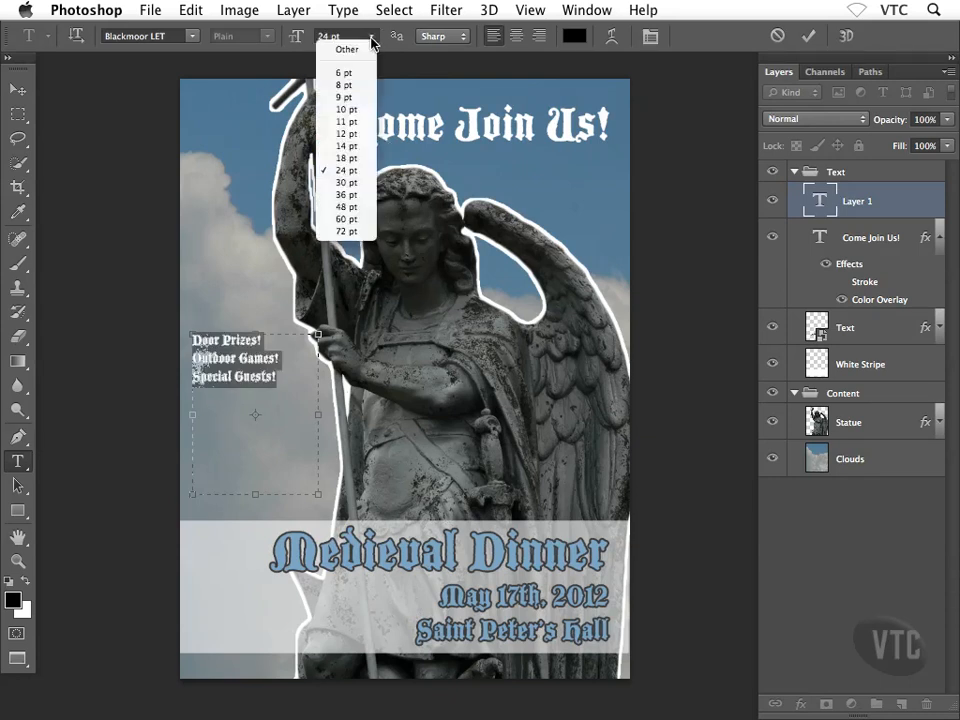
{"action": "left_click", "coordinate": [341, 195]}
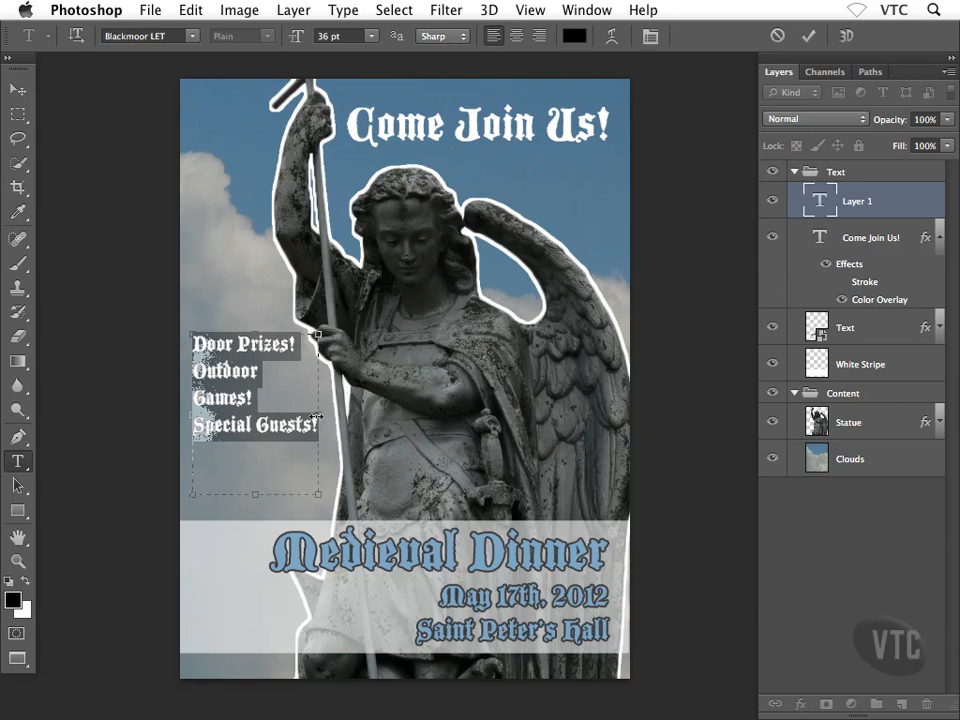
Step: Widen the text box so each phrase fits on one line, and move the text down to just above the white stripe
{"action": "left_click_drag", "start_coordinate": [317, 416], "coordinate": [344, 416]}
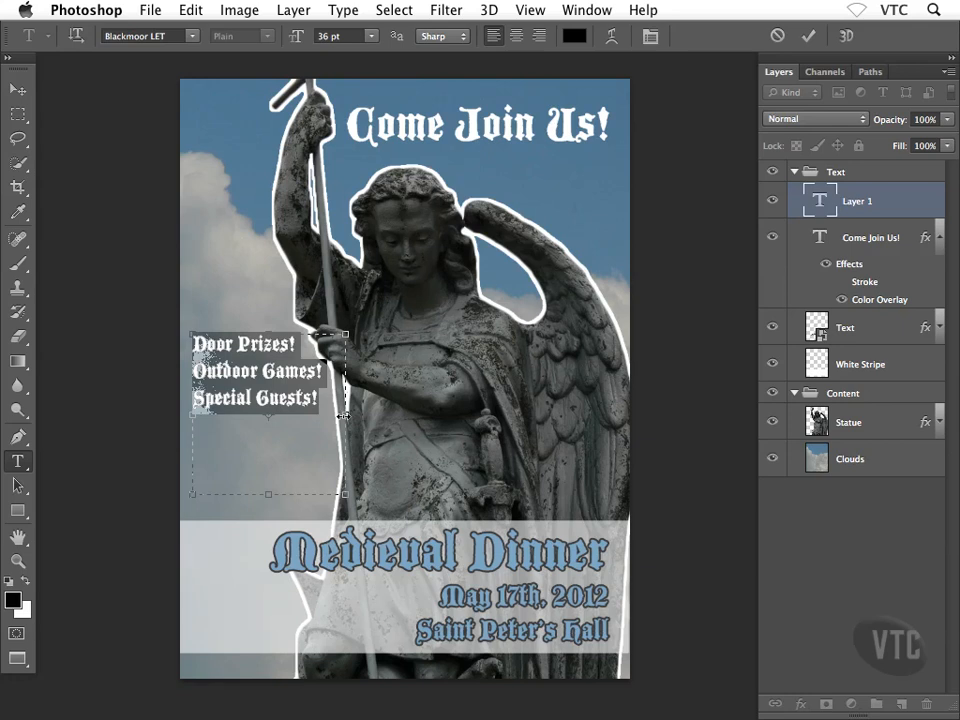
{"action": "left_click", "coordinate": [17, 89]}
{"action": "left_click_drag", "start_coordinate": [208, 352], "coordinate": [216, 410]}
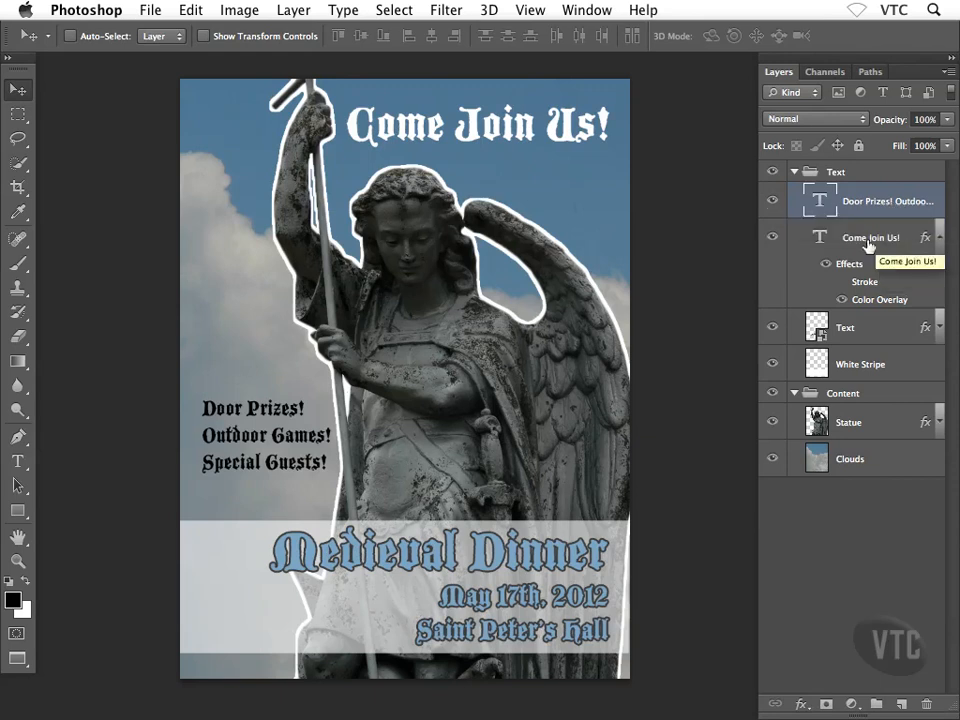
Step: Copy the layer style of the "Come Join Us!" layer and paste it onto the "Door Prizes!" text layer
{"action": "left_click", "coordinate": [830, 238]}
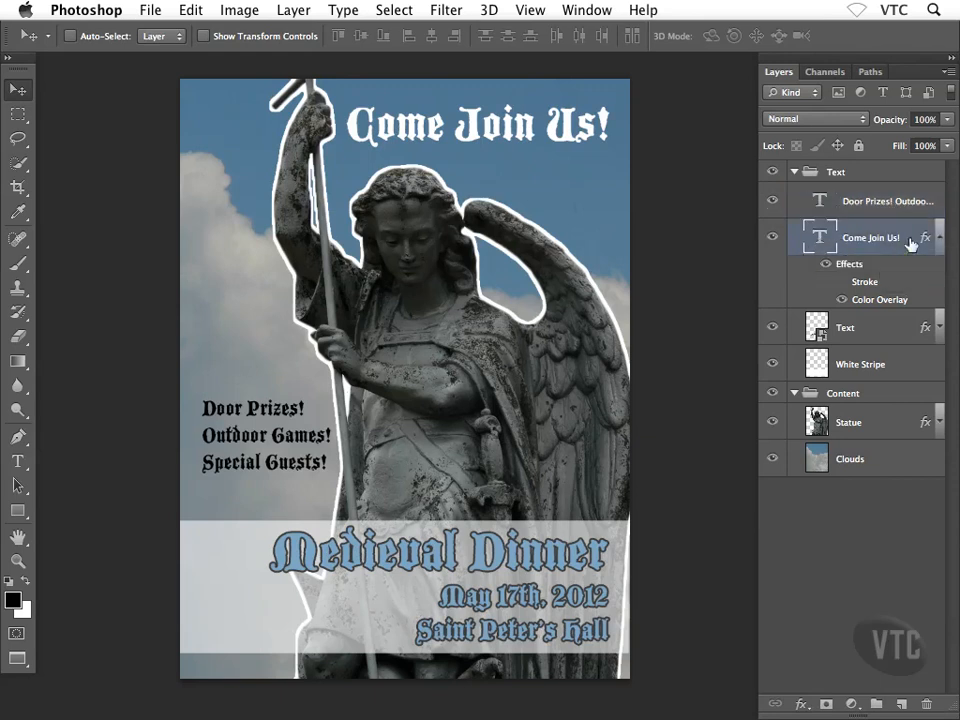
{"action": "right_click", "coordinate": [899, 241]}
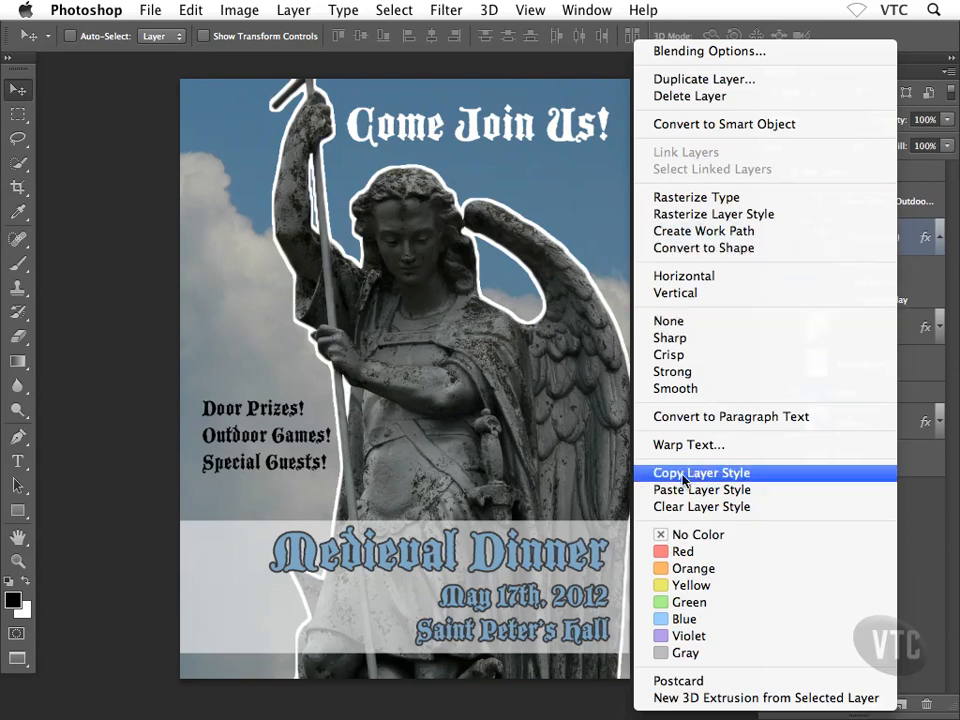
{"action": "left_click", "coordinate": [688, 474]}
{"action": "left_click", "coordinate": [862, 205]}
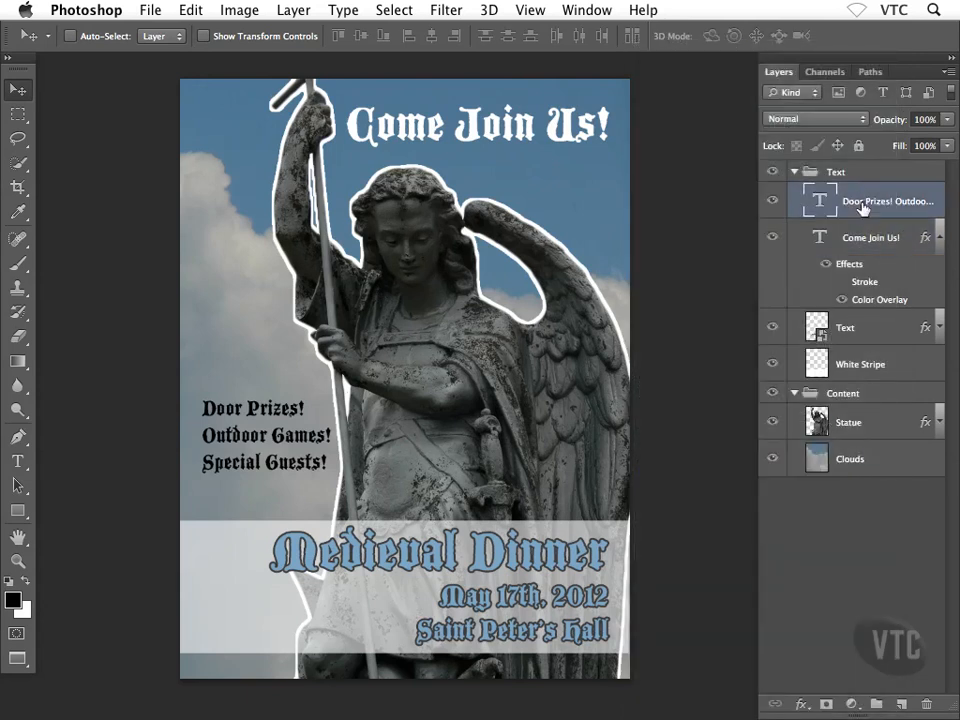
{"action": "right_click", "coordinate": [862, 203]}
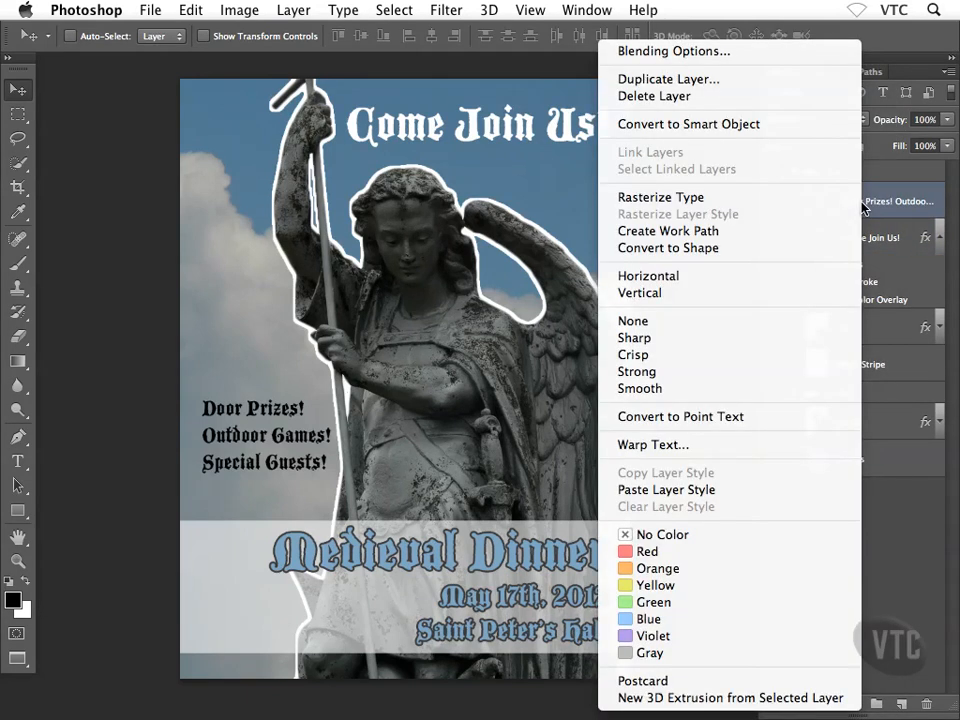
{"action": "left_click", "coordinate": [722, 488]}
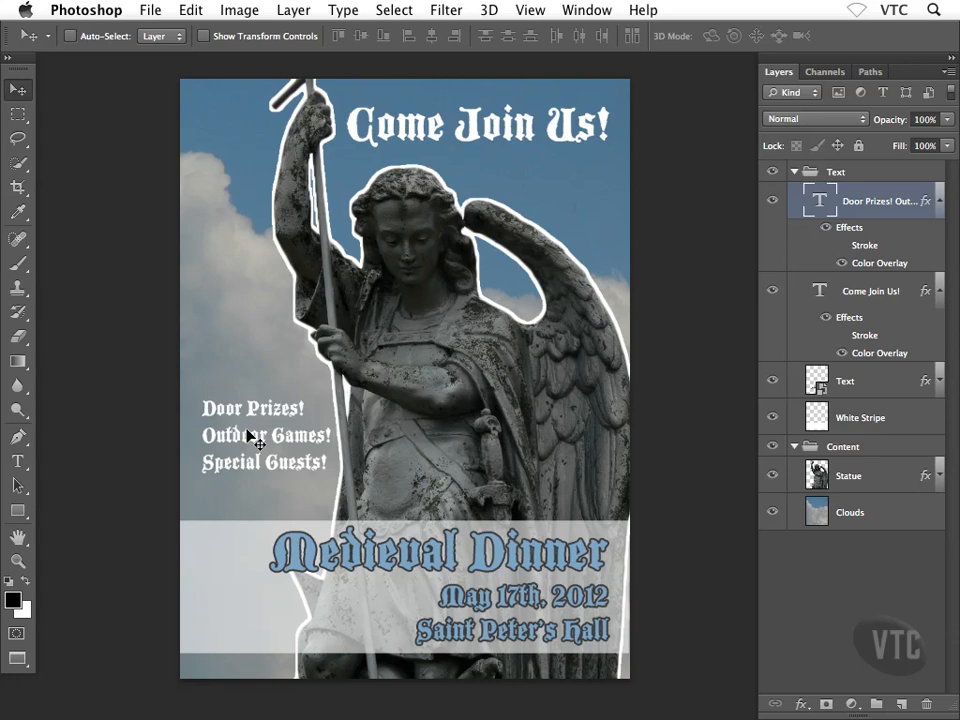
Step: Show the character and paragraph formatting settings and select all three lines of the "Door Prizes!" text for editing
{"action": "left_click", "coordinate": [580, 10]}
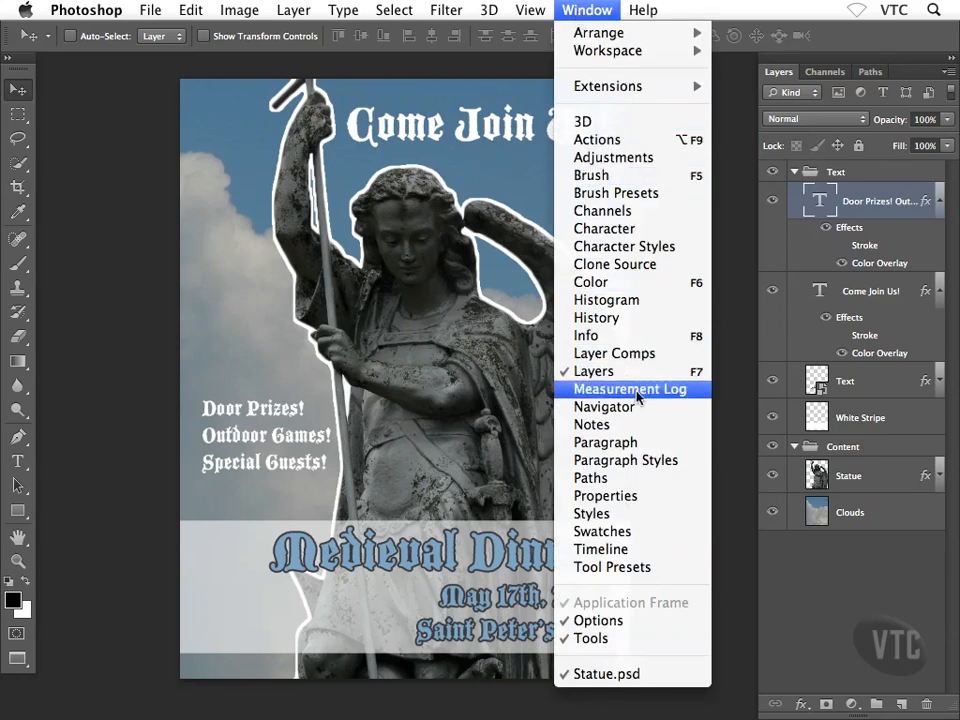
{"action": "left_click", "coordinate": [600, 442]}
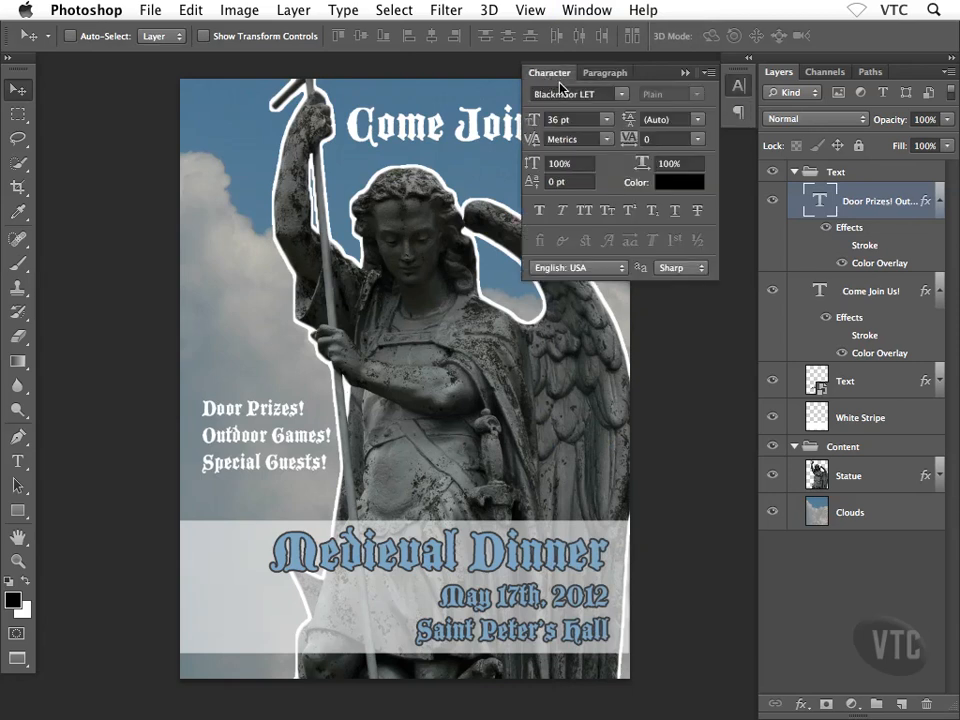
{"action": "left_click_drag", "start_coordinate": [466, 205], "coordinate": [358, 195]}
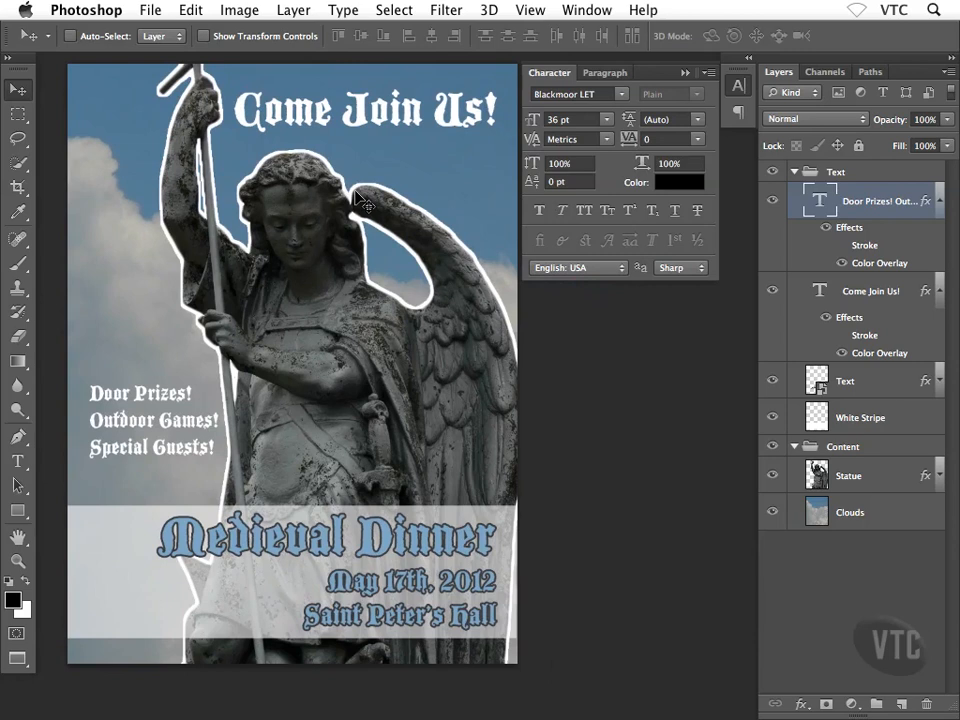
{"action": "key", "text": "t"}
{"action": "left_click", "coordinate": [90, 394]}
{"action": "left_click_drag", "start_coordinate": [90, 394], "coordinate": [214, 447]}
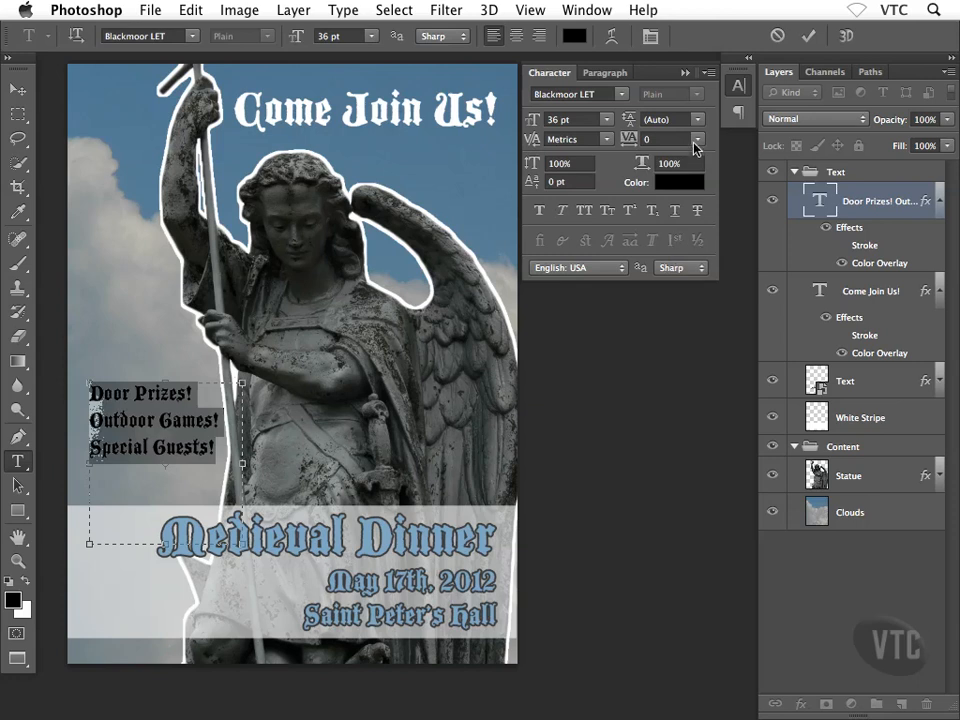
Step: Adjust the space after paragraph for the selected lines, trying 5, 15 and 25 pt before settling on 20 pt
{"action": "left_click", "coordinate": [596, 74]}
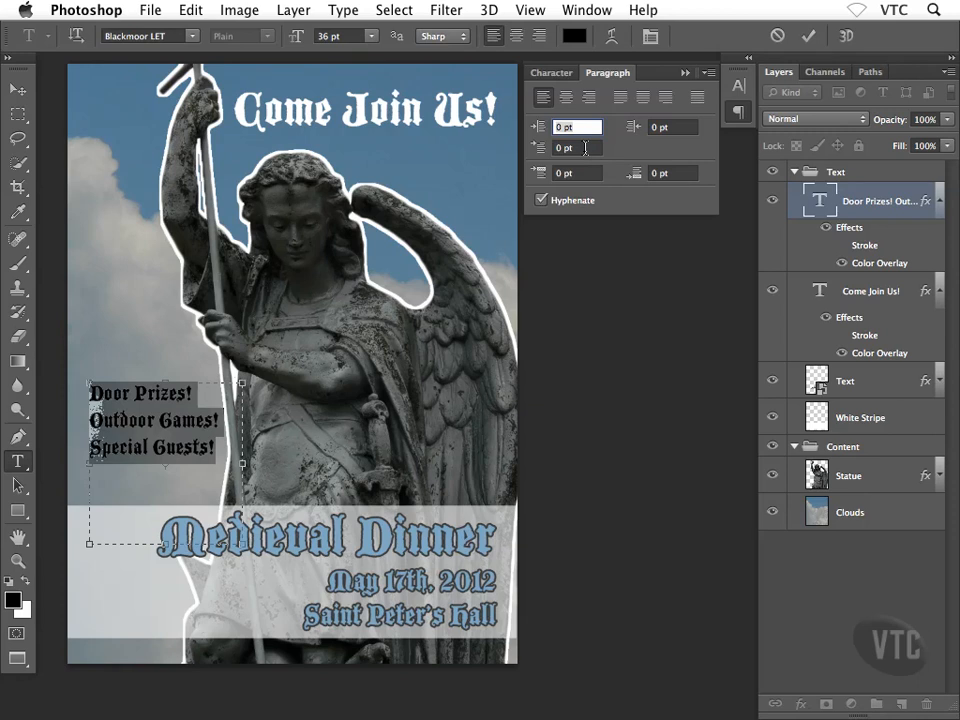
{"action": "left_click", "coordinate": [560, 173]}
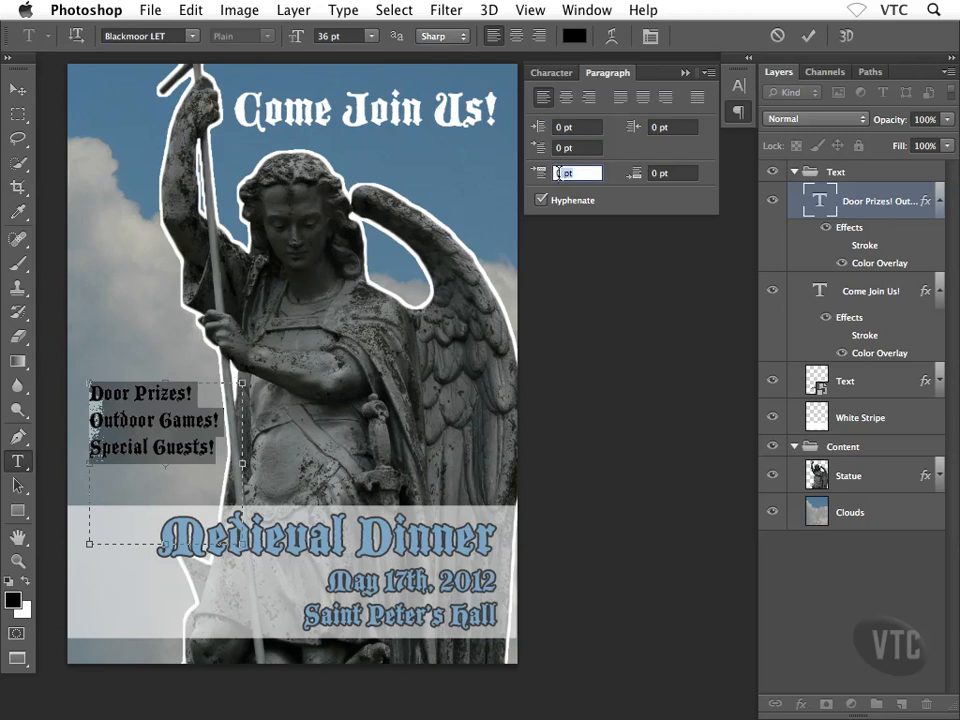
{"action": "left_click", "coordinate": [666, 174]}
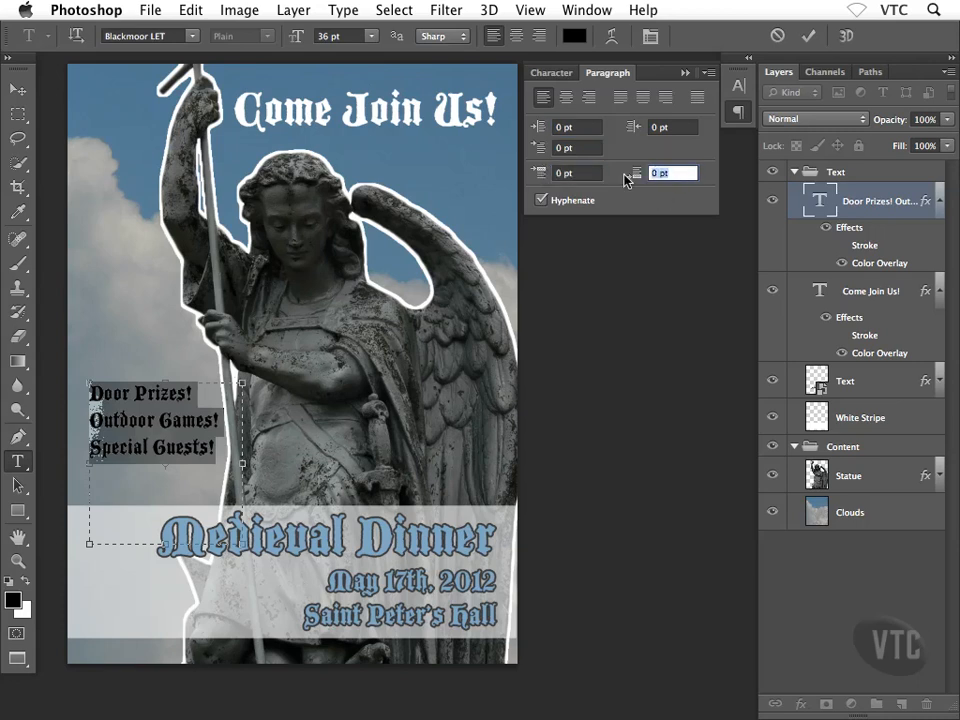
{"action": "type", "text": "5"}
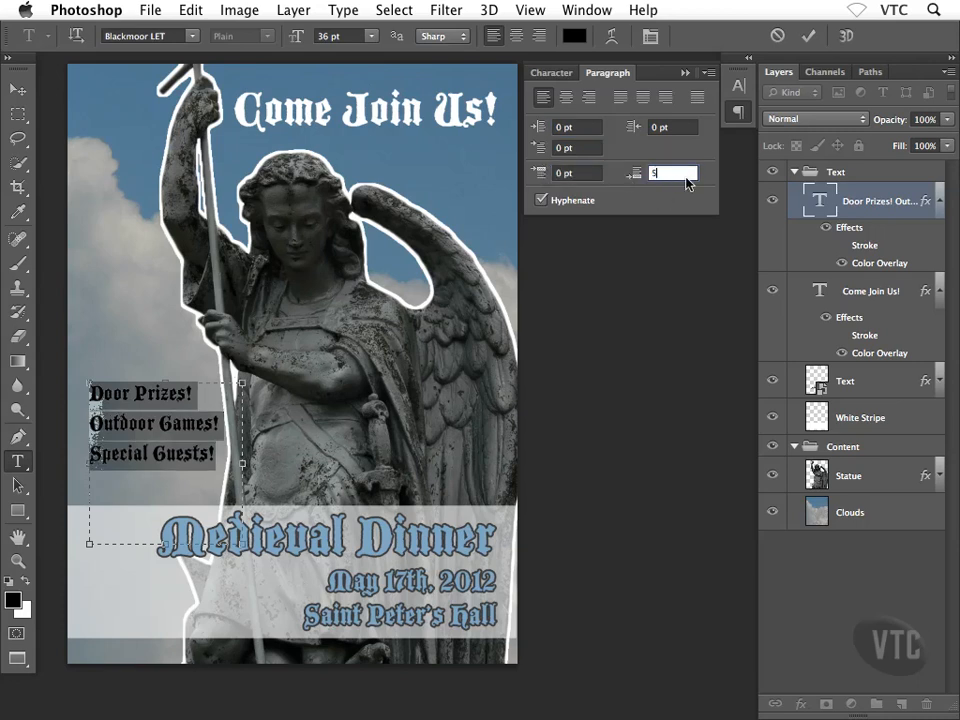
{"action": "key", "text": "Return"}
{"action": "left_click", "coordinate": [679, 174]}
{"action": "type", "text": "15"}
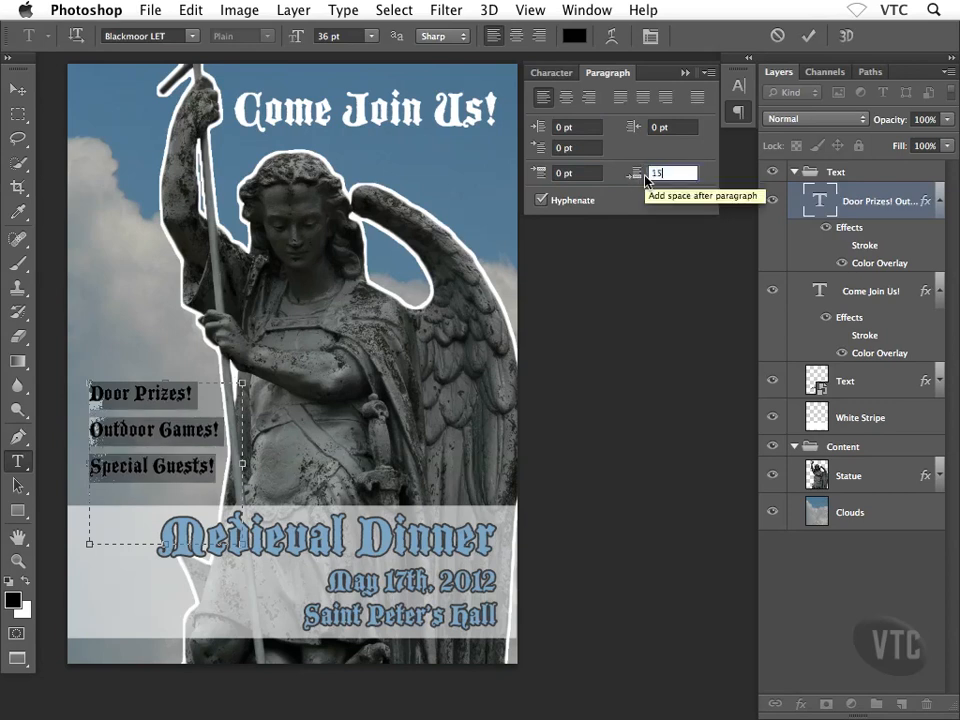
{"action": "key", "text": "Return"}
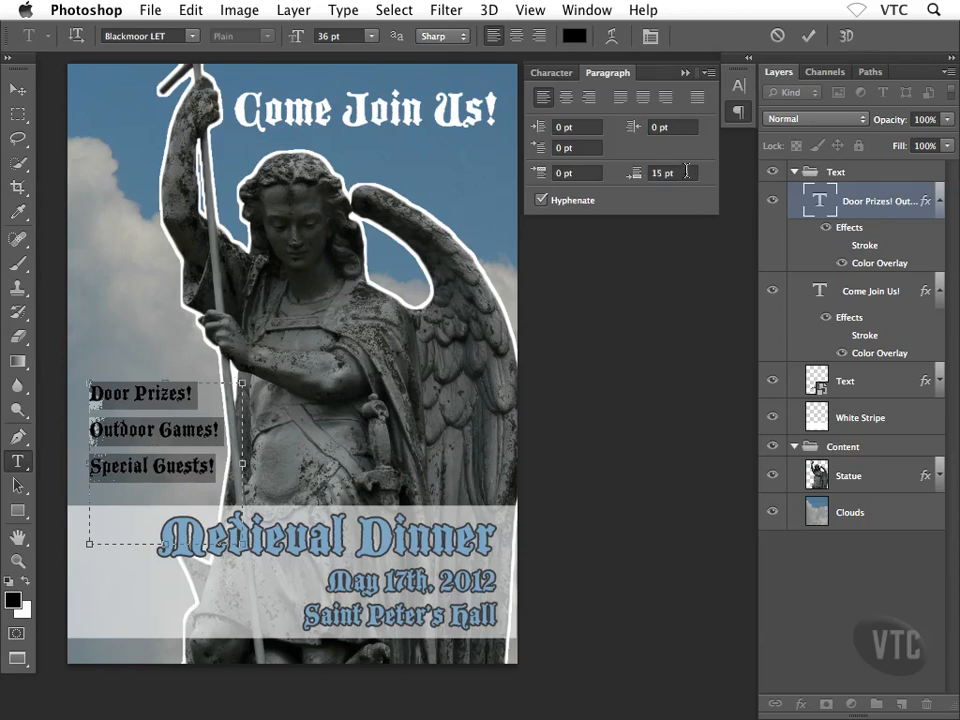
{"action": "left_click", "coordinate": [686, 172]}
{"action": "type", "text": "25"}
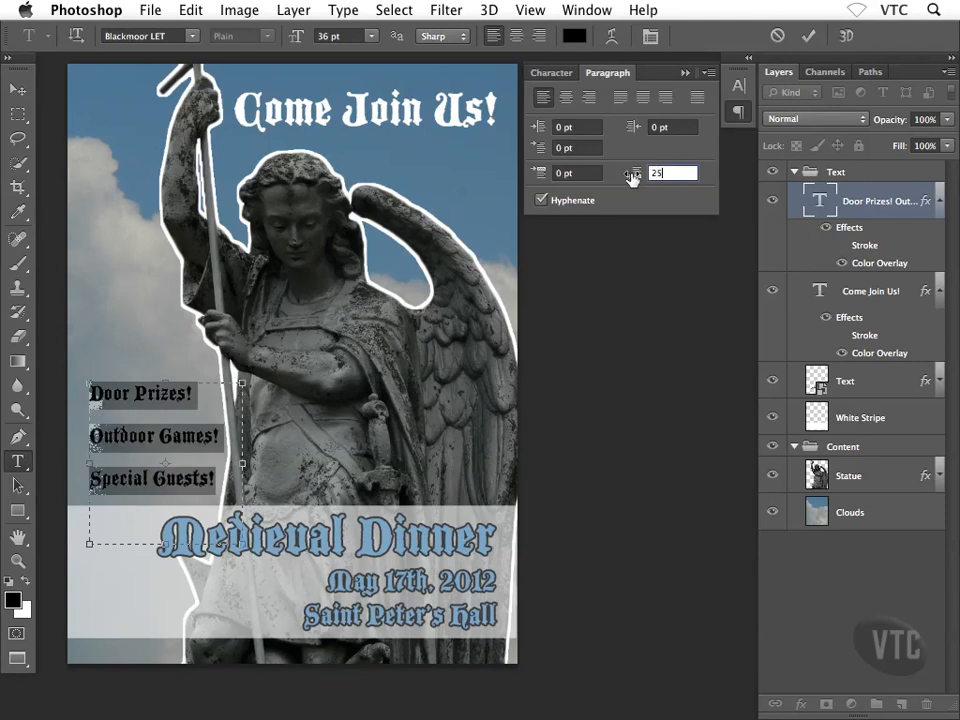
{"action": "key", "text": "Return"}
{"action": "type", "text": "20"}
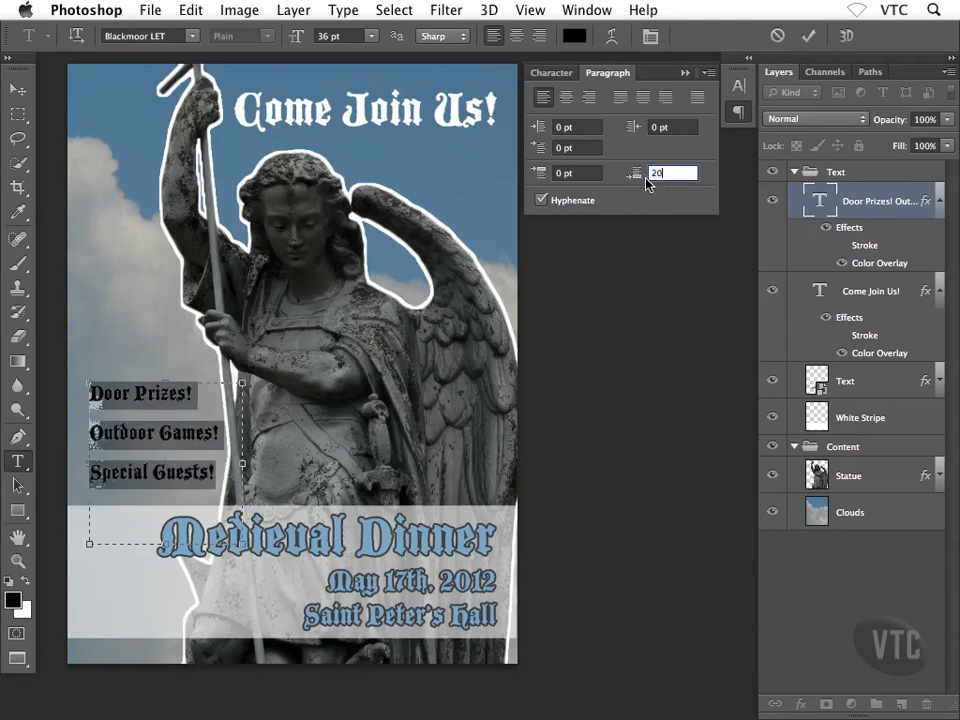
Step: Adjust the font size of the three selected event lines, trying 37.25 pt before settling on 34.5 pt
{"action": "left_click", "coordinate": [552, 73]}
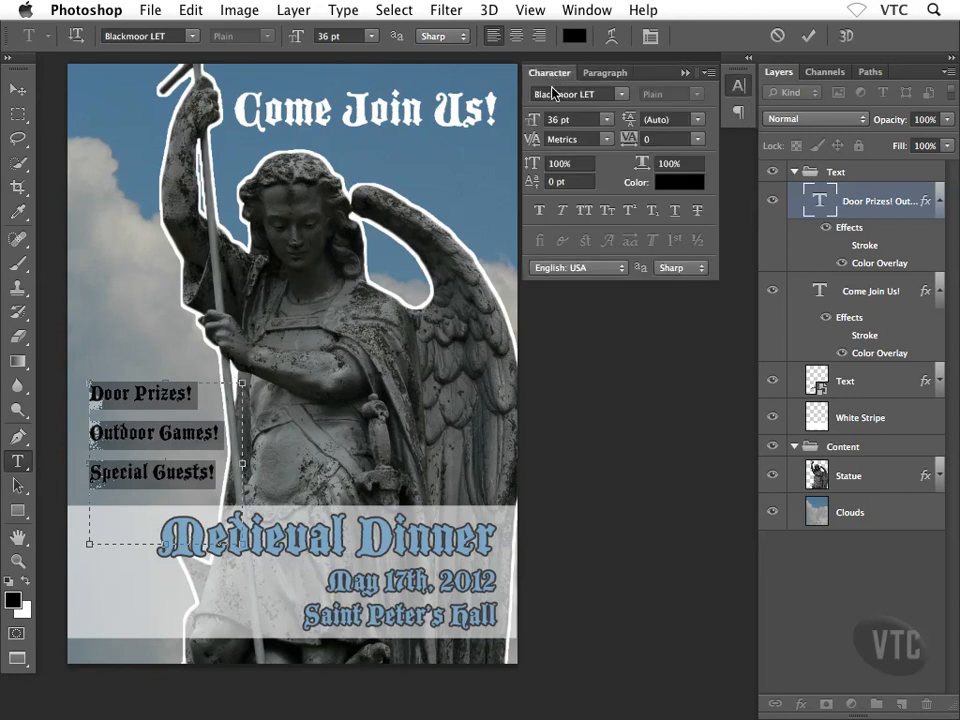
{"action": "left_click", "coordinate": [590, 120]}
{"action": "double_click", "coordinate": [578, 120]}
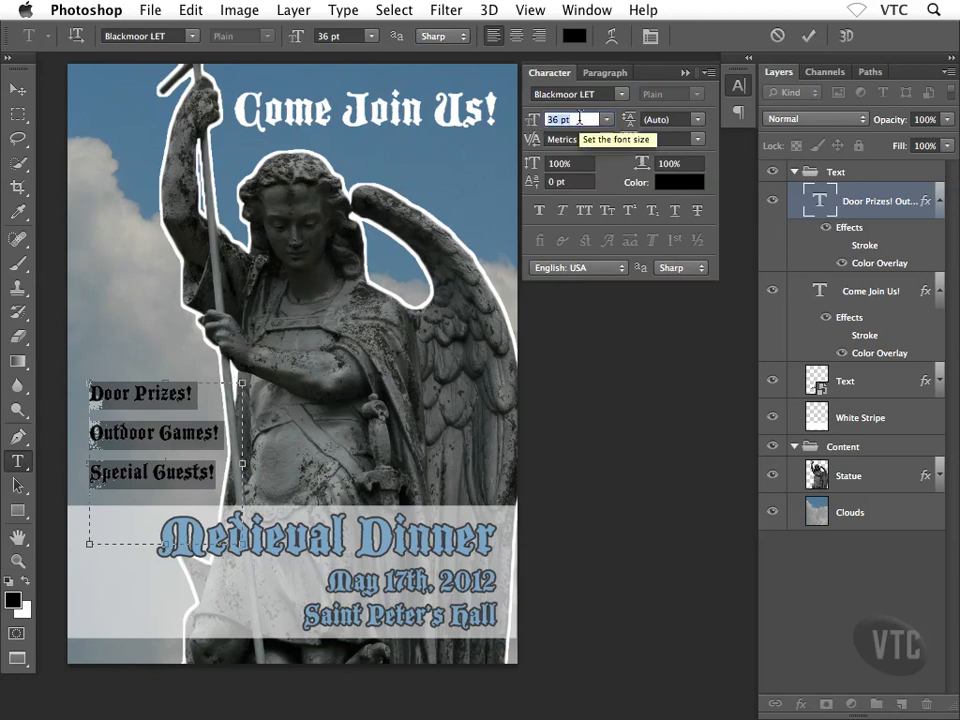
{"action": "type", "text": "37.25"}
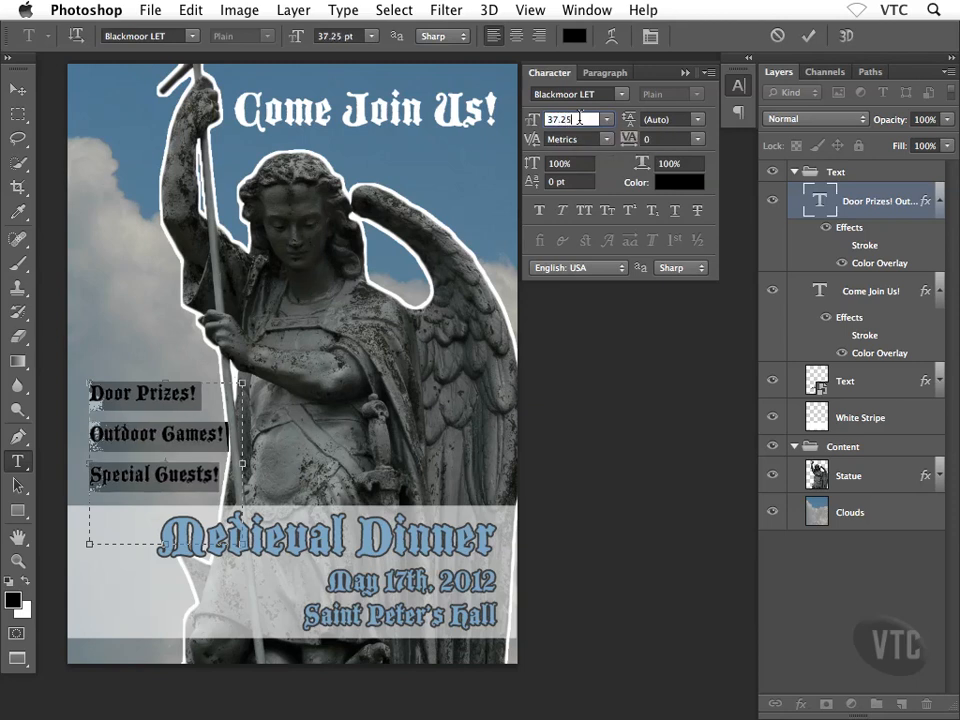
{"action": "key", "text": "Tab"}
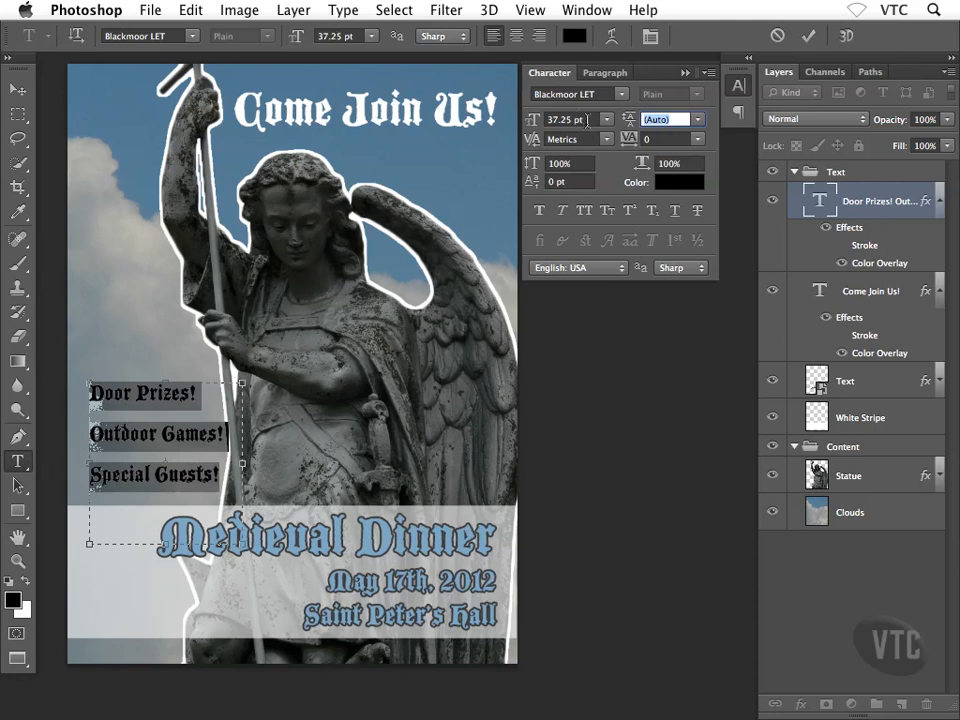
{"action": "left_click", "coordinate": [541, 118]}
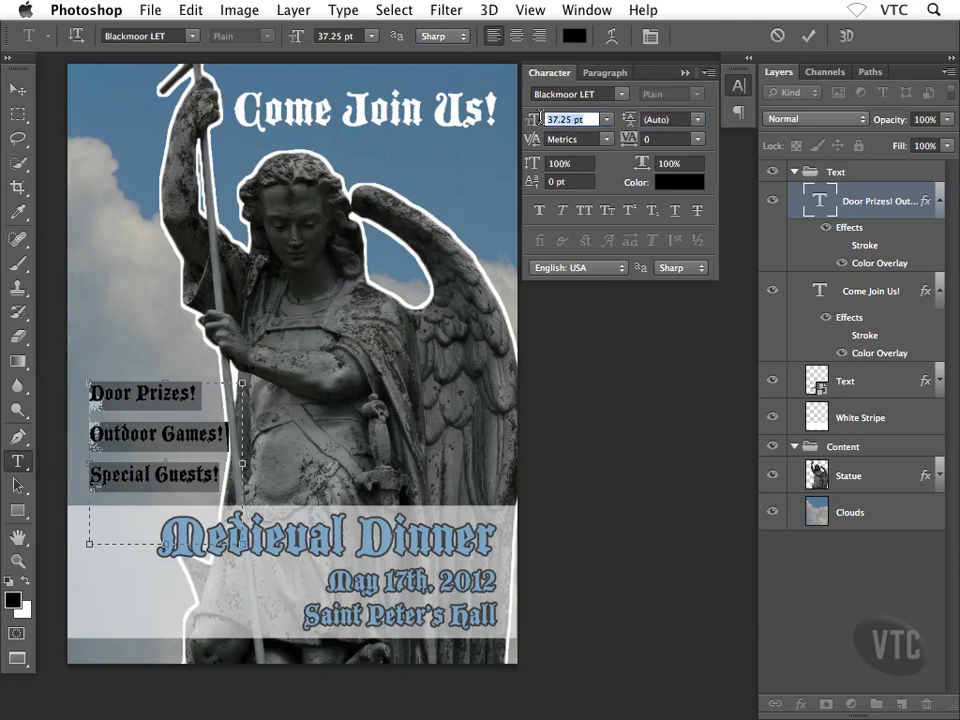
{"action": "type", "text": "34.5"}
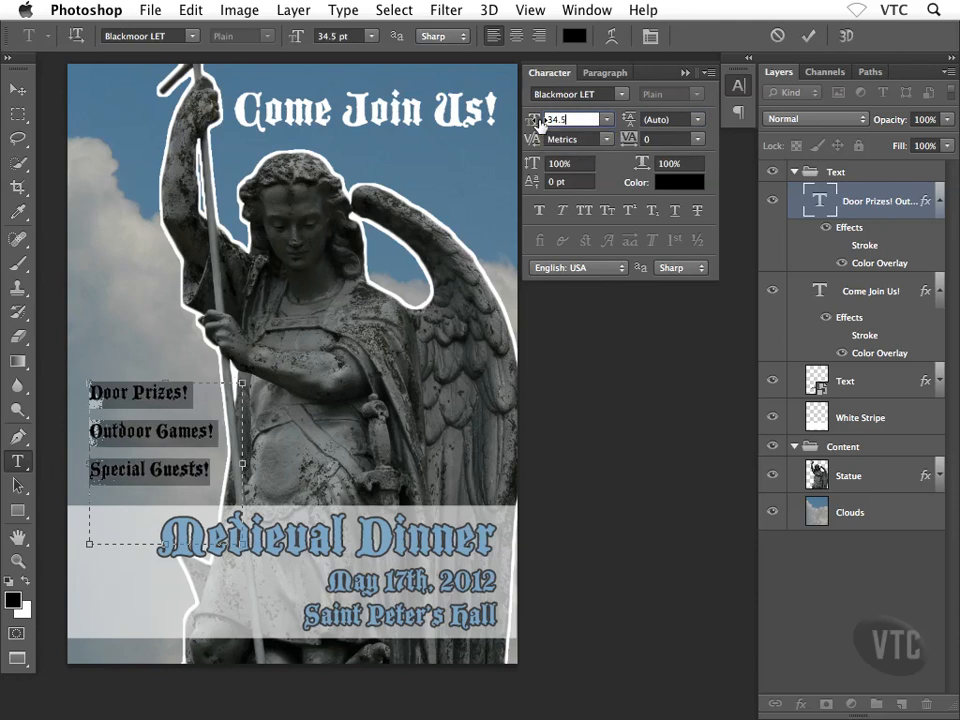